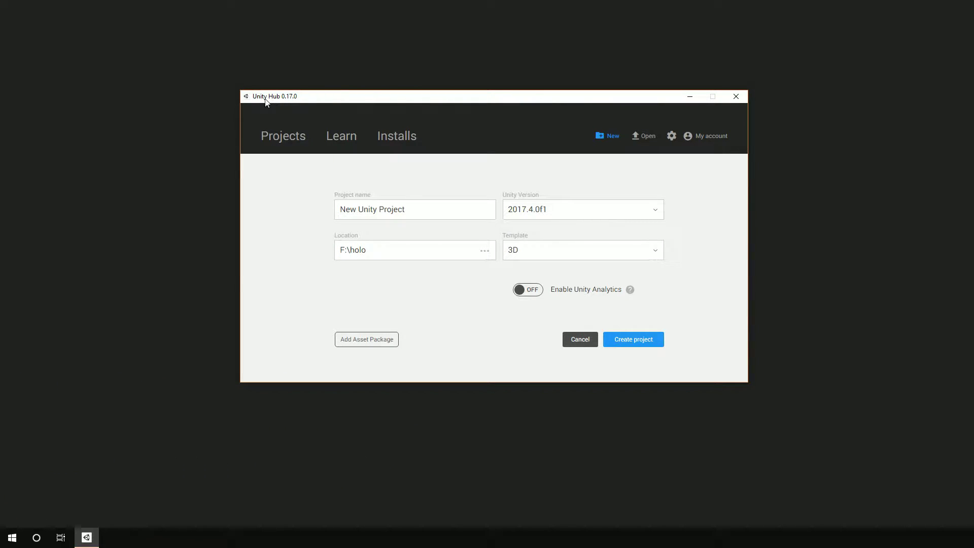
Browse the project template list and keep 3D as the template
{"action": "left_click", "coordinate": [599, 256]}
{"action": "left_click", "coordinate": [679, 257]}
{"action": "left_click", "coordinate": [655, 257]}
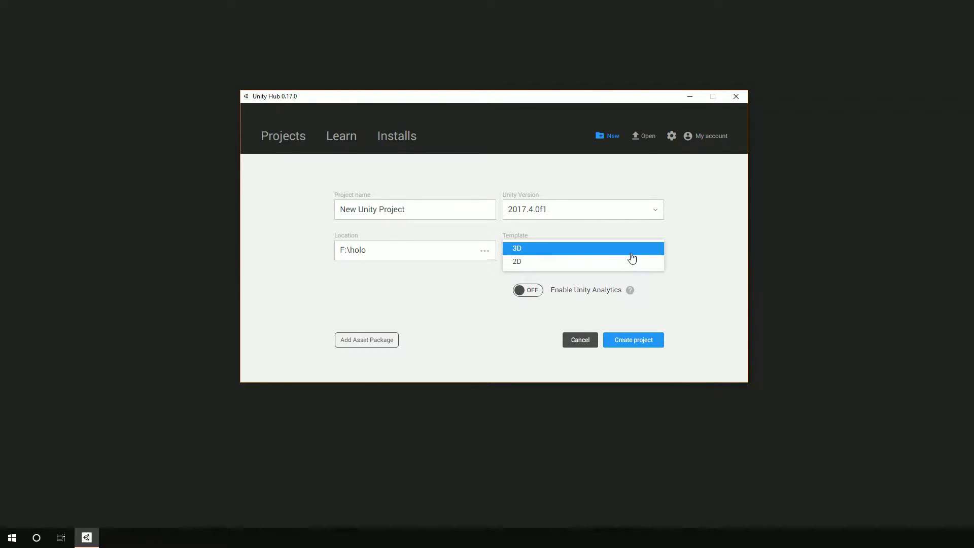
{"action": "left_click", "coordinate": [687, 256]}
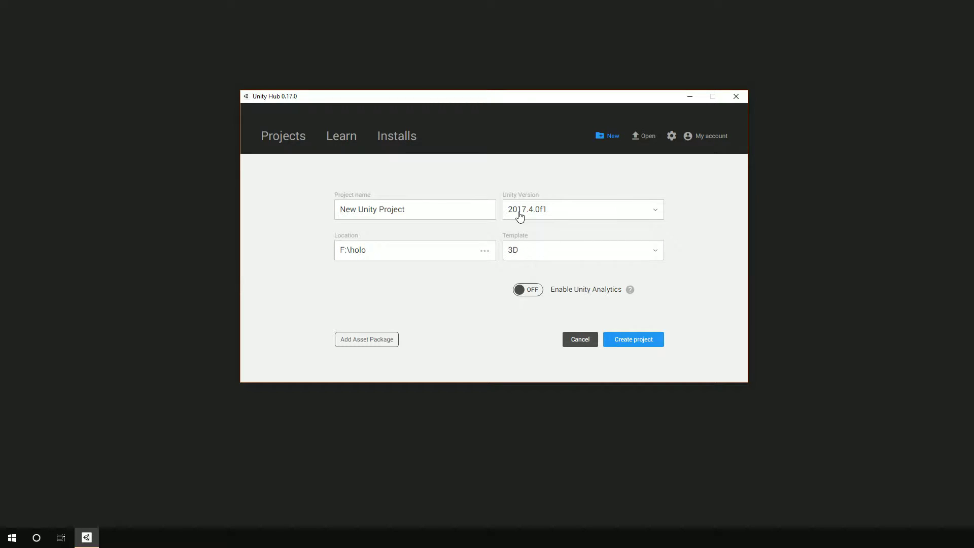
Switch the Unity version to 2018.1.0f2 and review its templates without changing them
{"action": "left_click", "coordinate": [565, 215]}
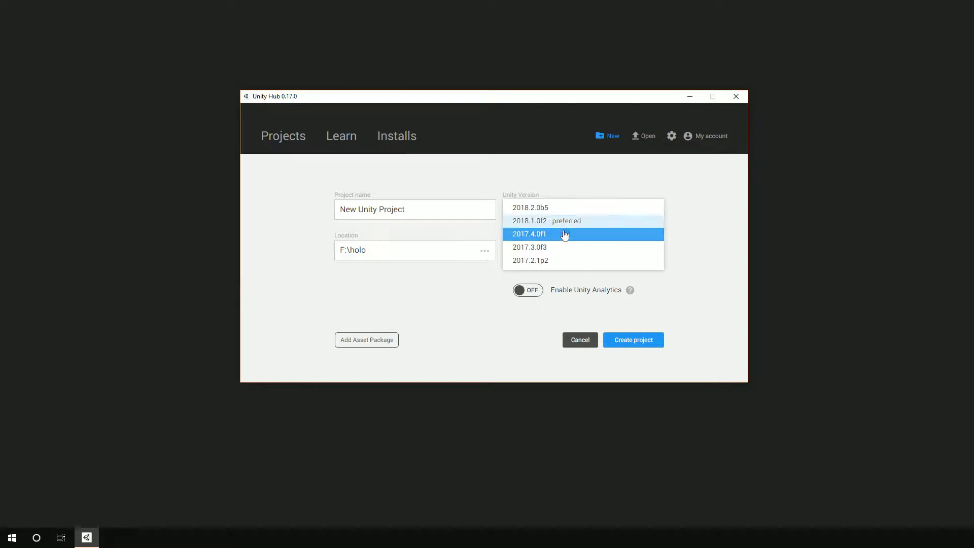
{"action": "left_click", "coordinate": [565, 222]}
{"action": "left_click", "coordinate": [577, 246]}
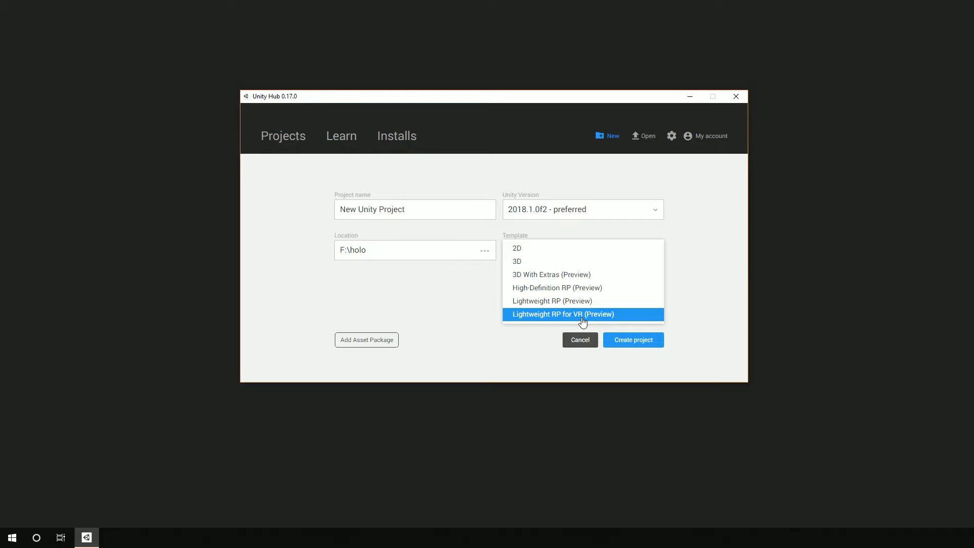
{"action": "left_click", "coordinate": [716, 232]}
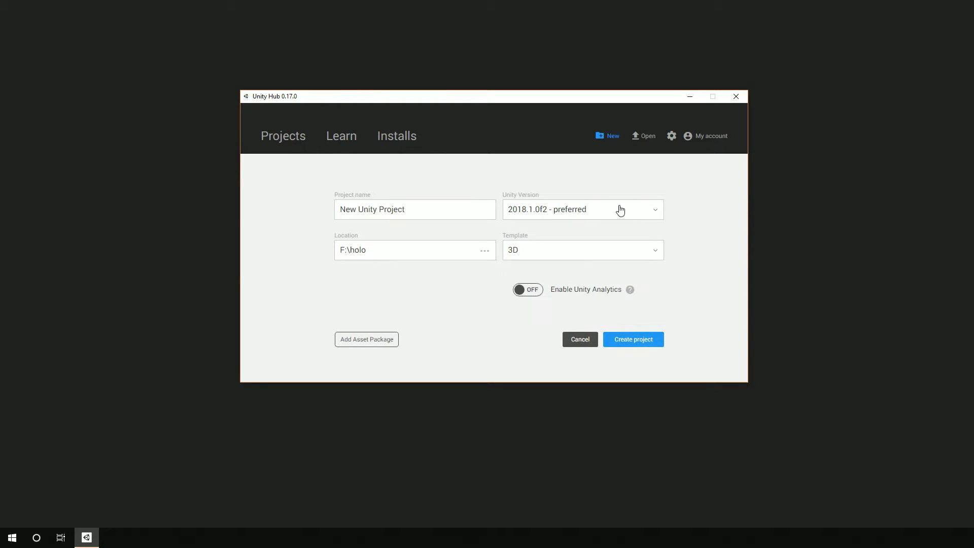
Set Unity version 2018.2.0b5 and choose the 3D With Extras (Preview) template
{"action": "left_click", "coordinate": [619, 210]}
{"action": "left_click", "coordinate": [578, 209]}
{"action": "left_click", "coordinate": [591, 255]}
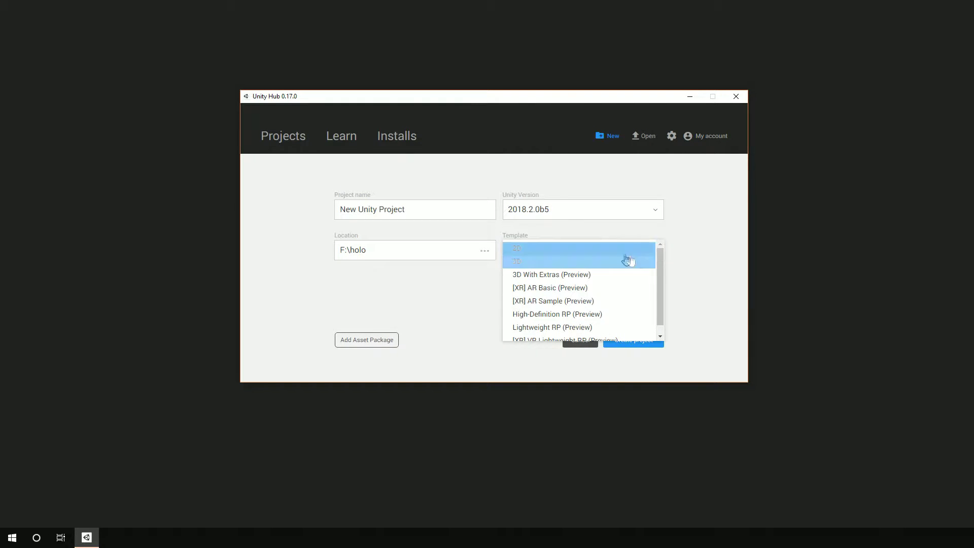
{"action": "scroll", "coordinate": [660, 267], "scroll_direction": "down", "scroll_amount": 1}
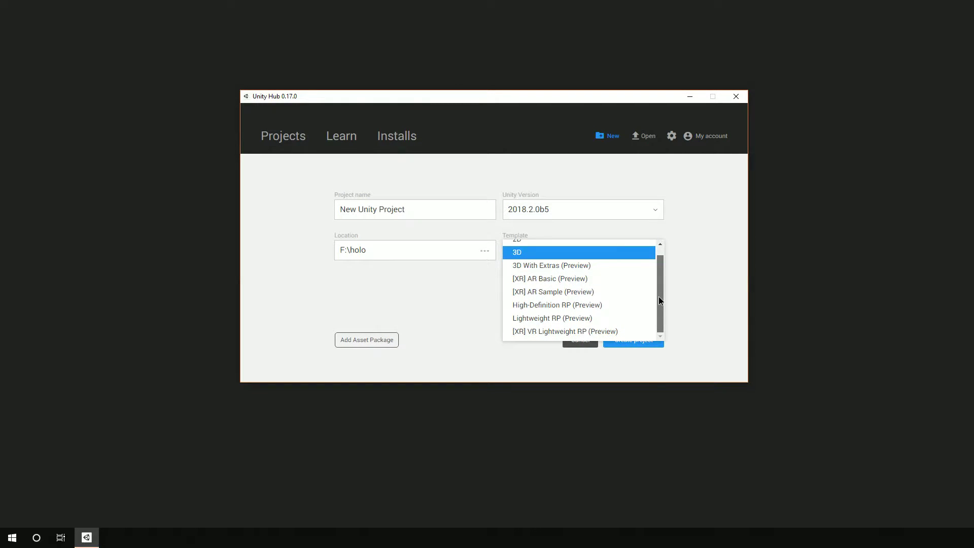
{"action": "scroll", "coordinate": [659, 262], "scroll_direction": "up", "scroll_amount": 1}
{"action": "scroll", "coordinate": [659, 269], "scroll_direction": "down", "scroll_amount": 1}
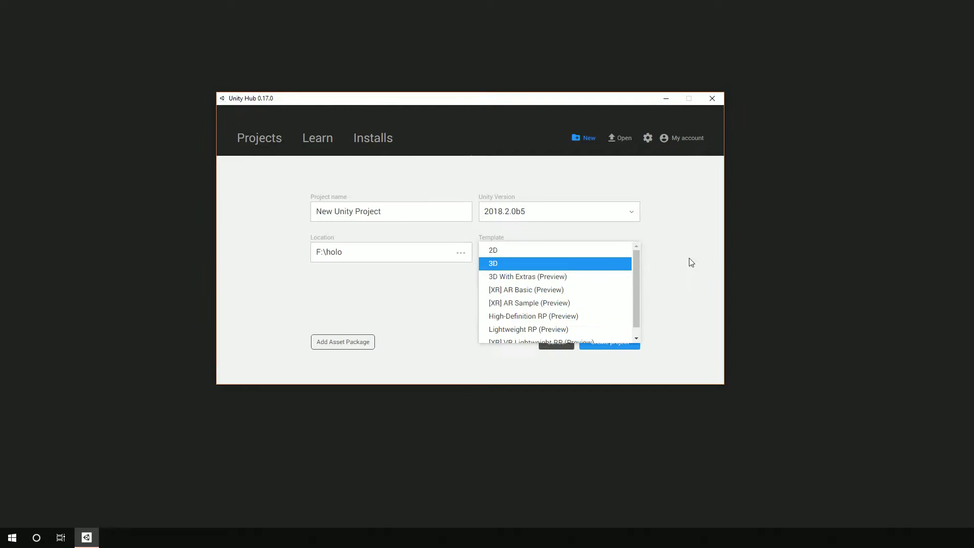
{"action": "left_click", "coordinate": [690, 262]}
{"action": "left_click", "coordinate": [629, 255]}
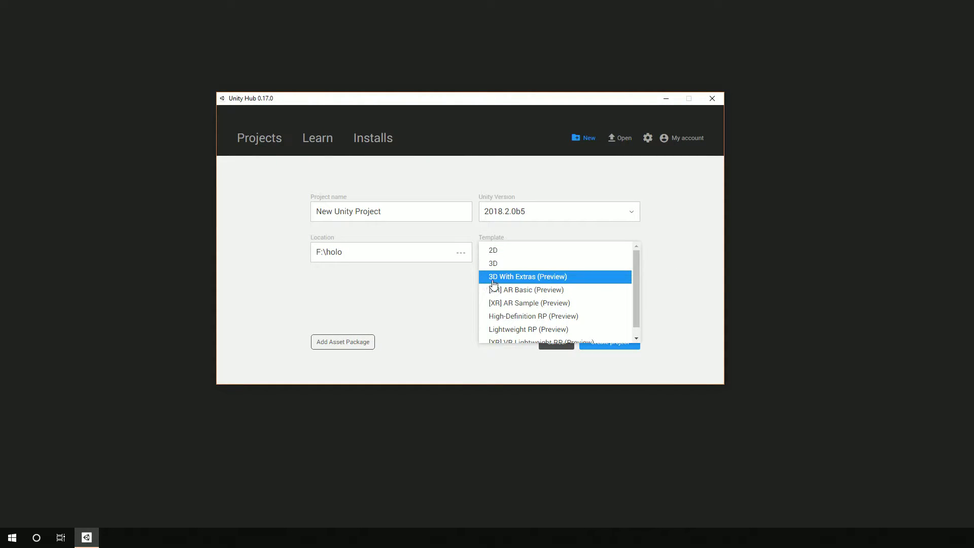
{"action": "left_click", "coordinate": [499, 277]}
Name the project 3DwExtras and create it
{"action": "left_click", "coordinate": [399, 219]}
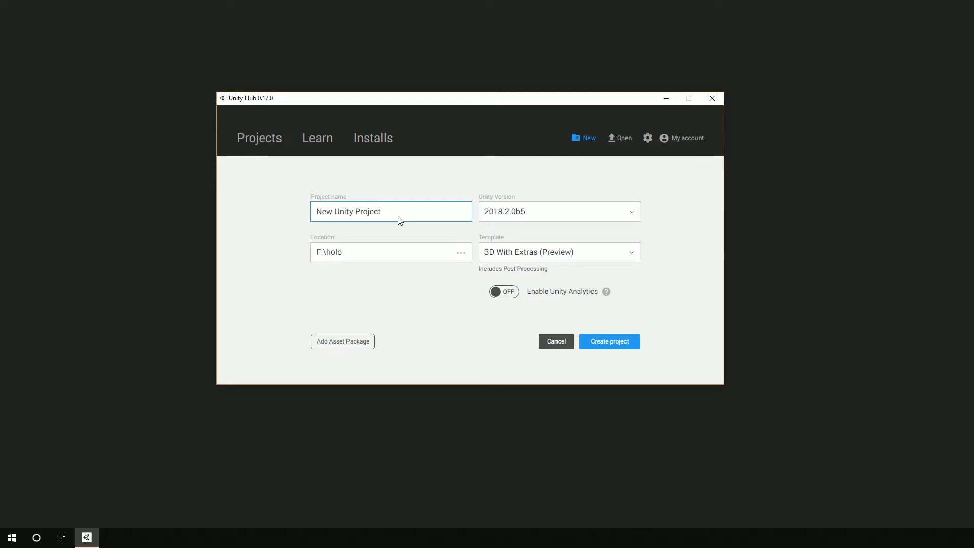
{"action": "key", "text": "ctrl+a"}
{"action": "type", "text": "3DwExtras"}
{"action": "left_click", "coordinate": [619, 350]}
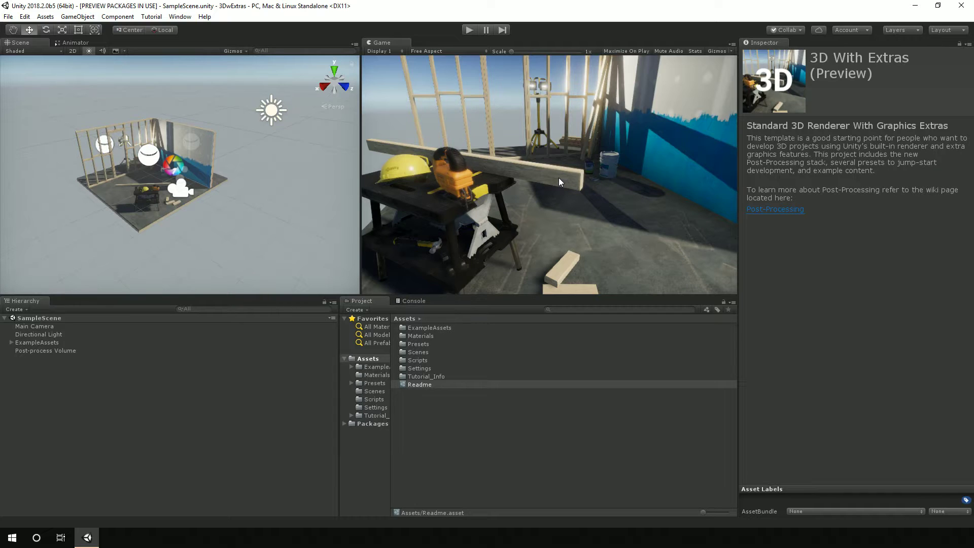
Select ExampleAssets in the Hierarchy to show its transform in the Inspector
{"action": "left_click", "coordinate": [27, 343]}
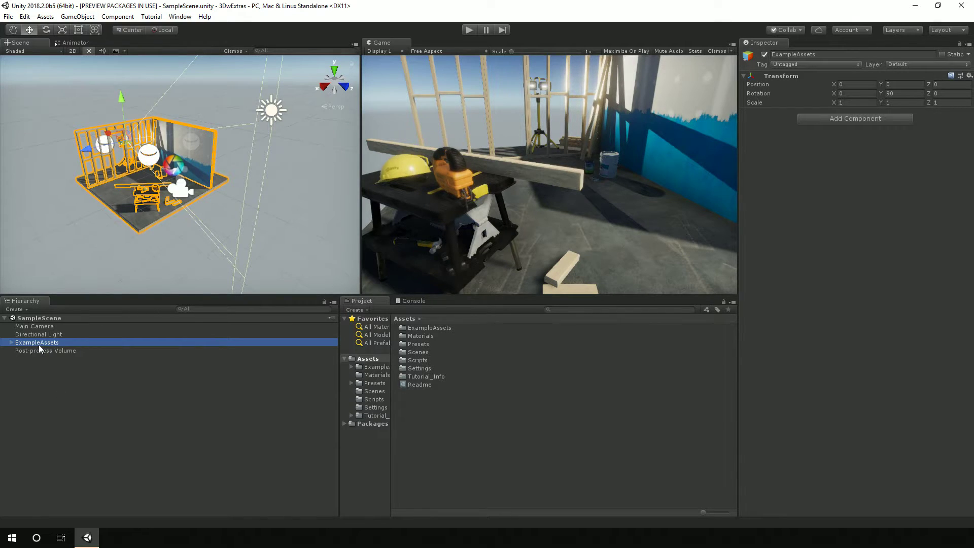
Hide and re-show ExampleAssets, then select the Post-process Volume
{"action": "left_click", "coordinate": [764, 55]}
{"action": "left_click", "coordinate": [764, 54]}
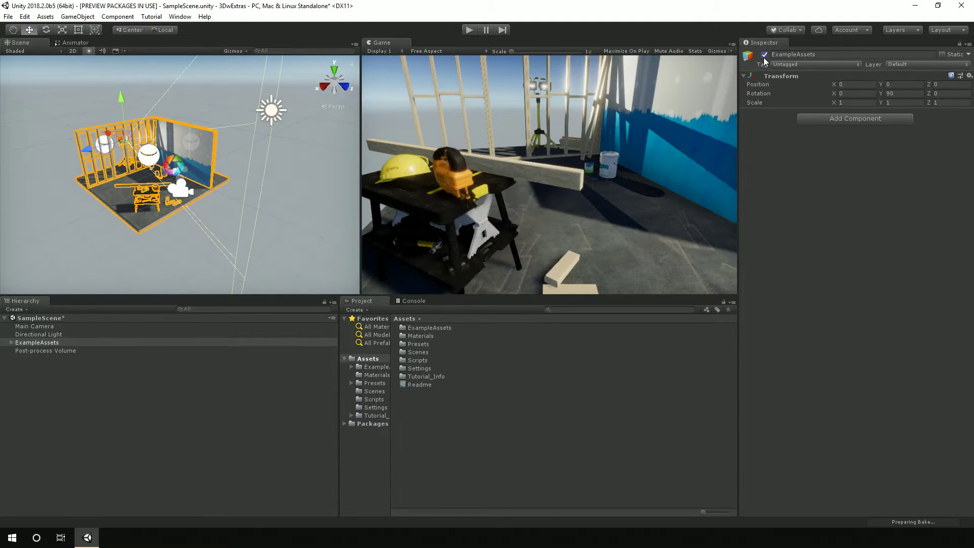
{"action": "left_click", "coordinate": [38, 350]}
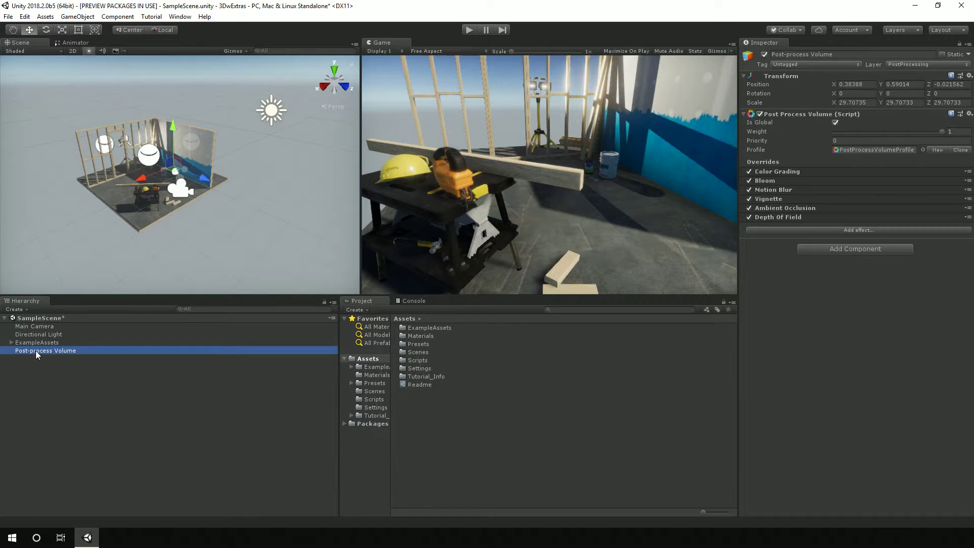
Expand the Depth of Field, Ambient Occlusion, Vignette, Motion Blur and Color Grading overrides
{"action": "left_click", "coordinate": [767, 345]}
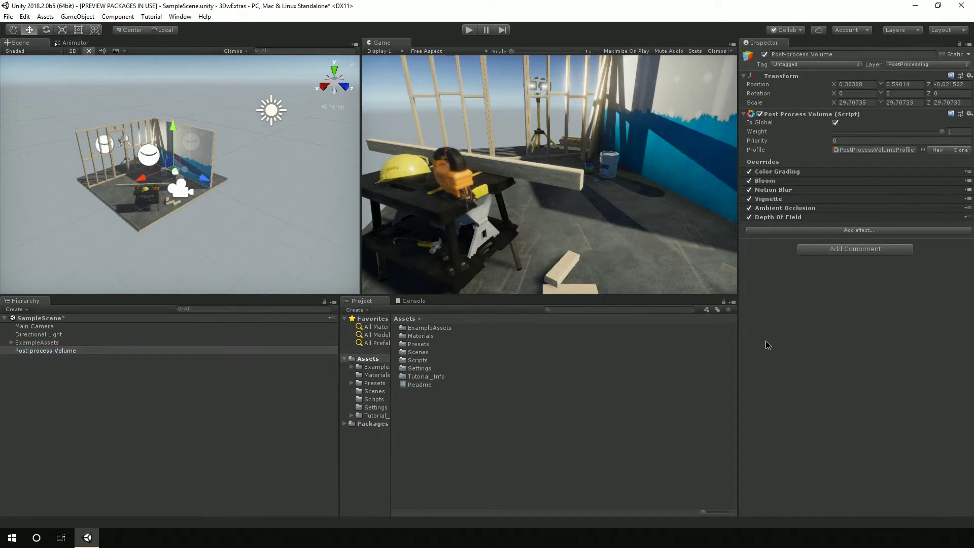
{"action": "left_click", "coordinate": [766, 217]}
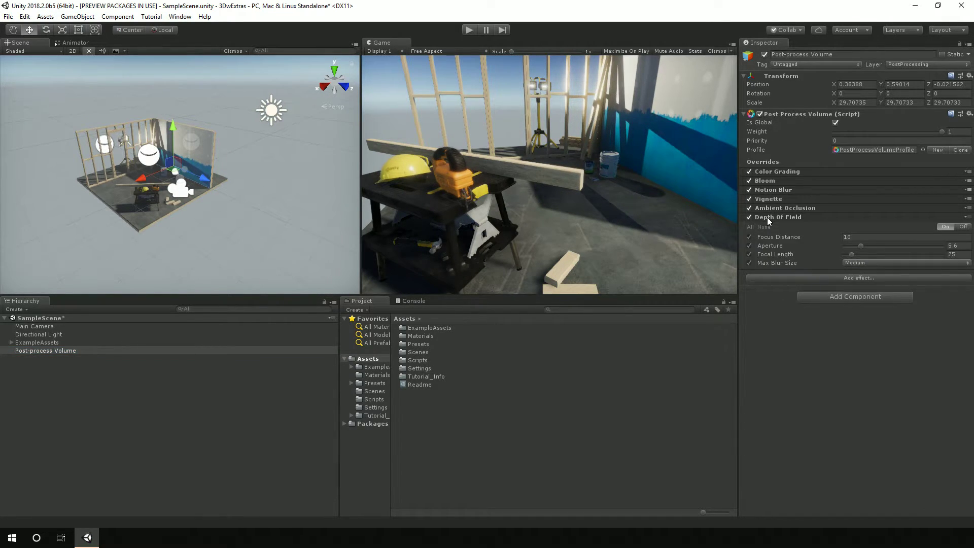
{"action": "left_click", "coordinate": [769, 208]}
{"action": "left_click", "coordinate": [768, 198]}
{"action": "left_click", "coordinate": [768, 190]}
{"action": "left_click", "coordinate": [776, 172]}
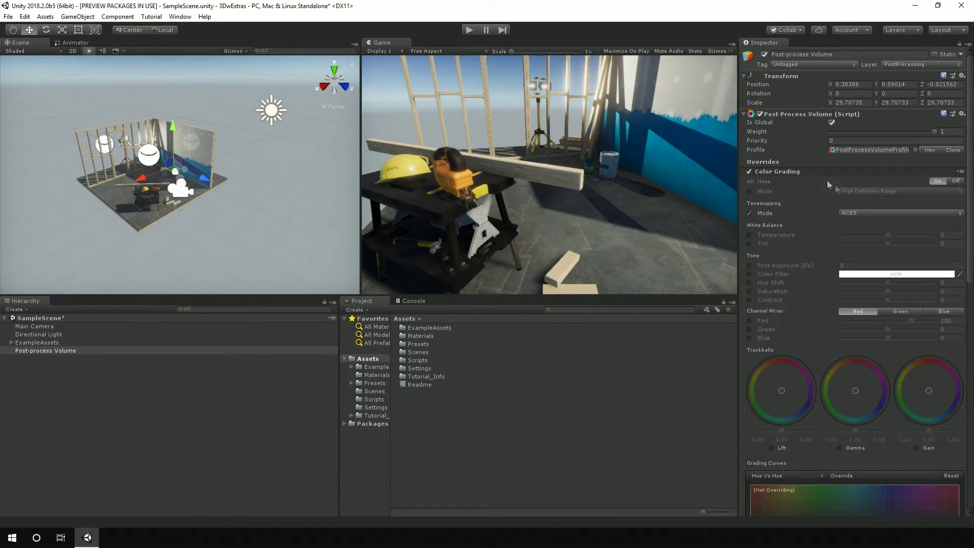
Collapse every override except Depth of Field, then select the SampleScene root
{"action": "left_click", "coordinate": [799, 172]}
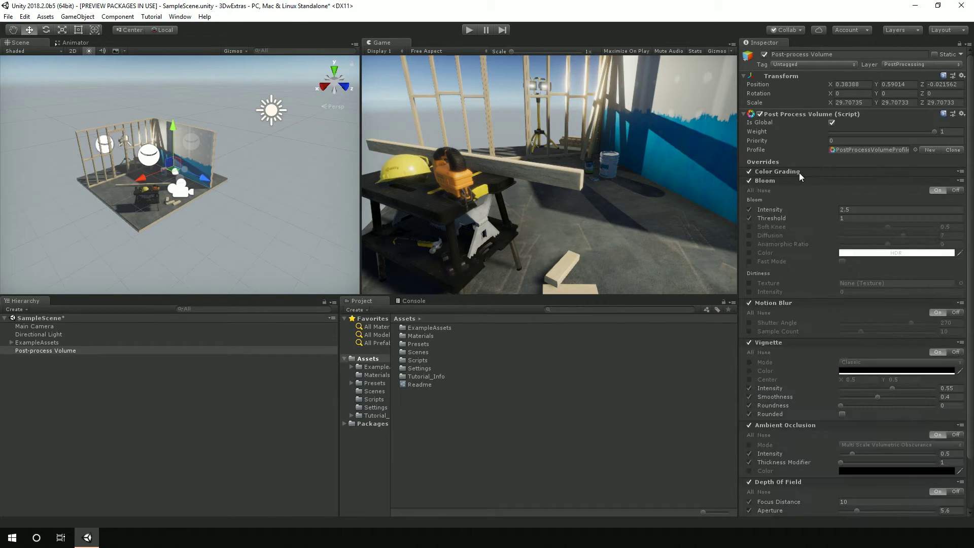
{"action": "left_click", "coordinate": [796, 178]}
{"action": "left_click", "coordinate": [790, 190]}
{"action": "left_click", "coordinate": [790, 198]}
{"action": "left_click", "coordinate": [789, 209]}
{"action": "left_click", "coordinate": [790, 217]}
{"action": "left_click", "coordinate": [791, 217]}
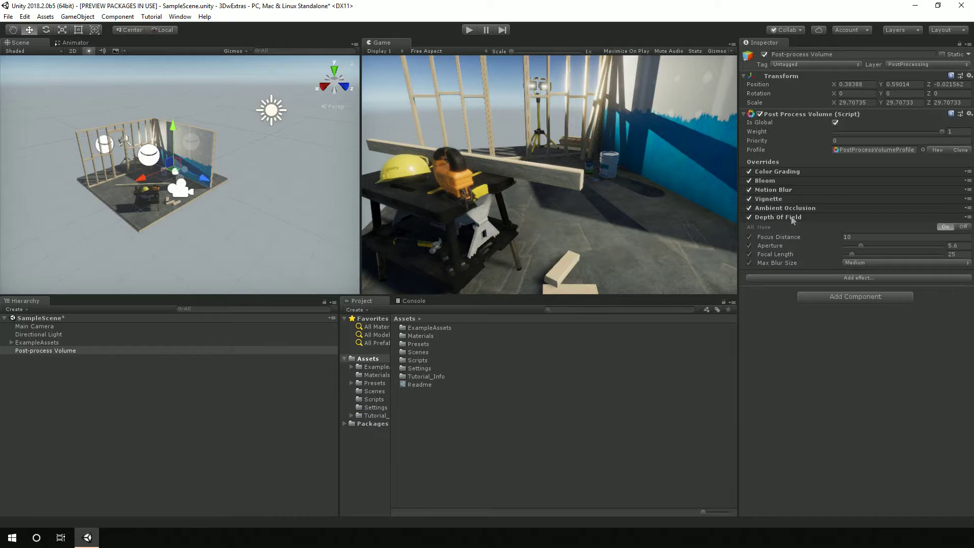
{"action": "left_click", "coordinate": [791, 217]}
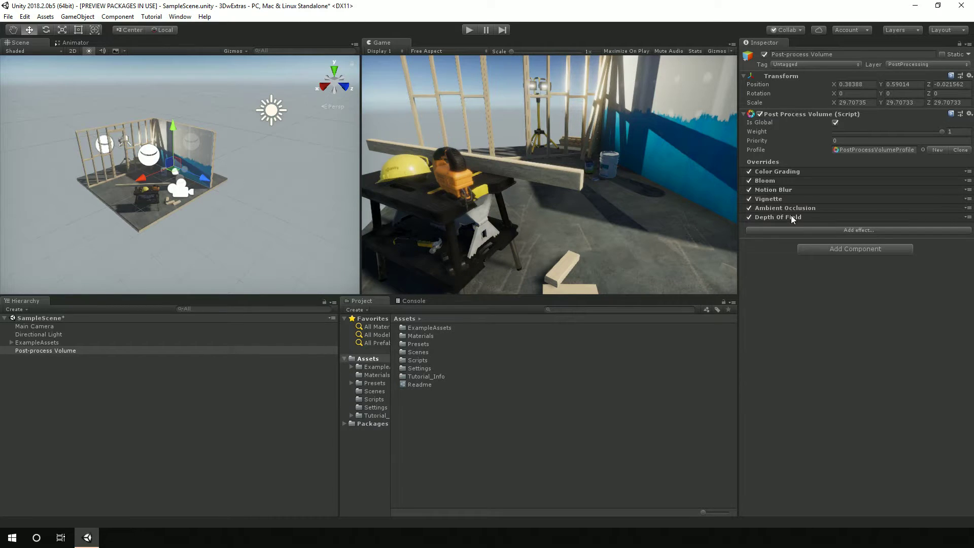
{"action": "left_click", "coordinate": [790, 215]}
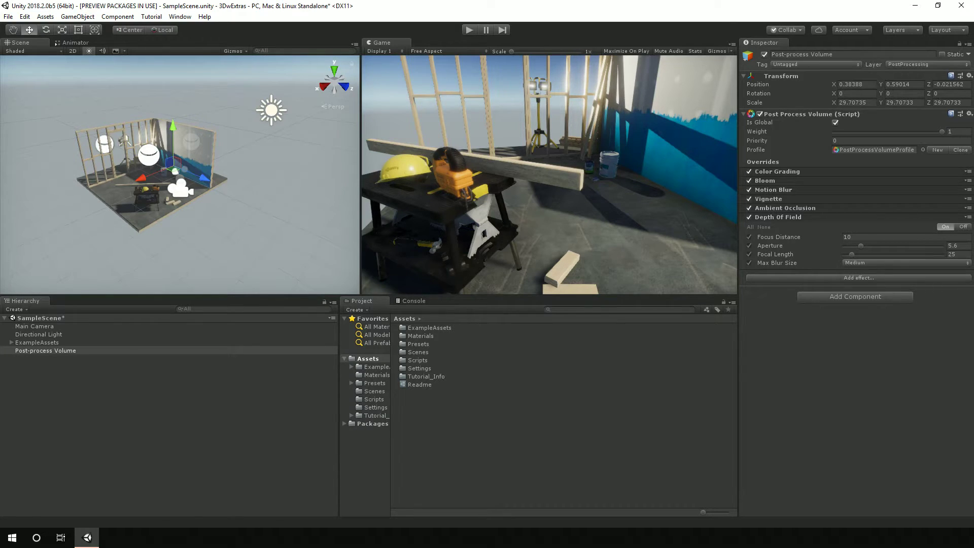
{"action": "left_click", "coordinate": [41, 318]}
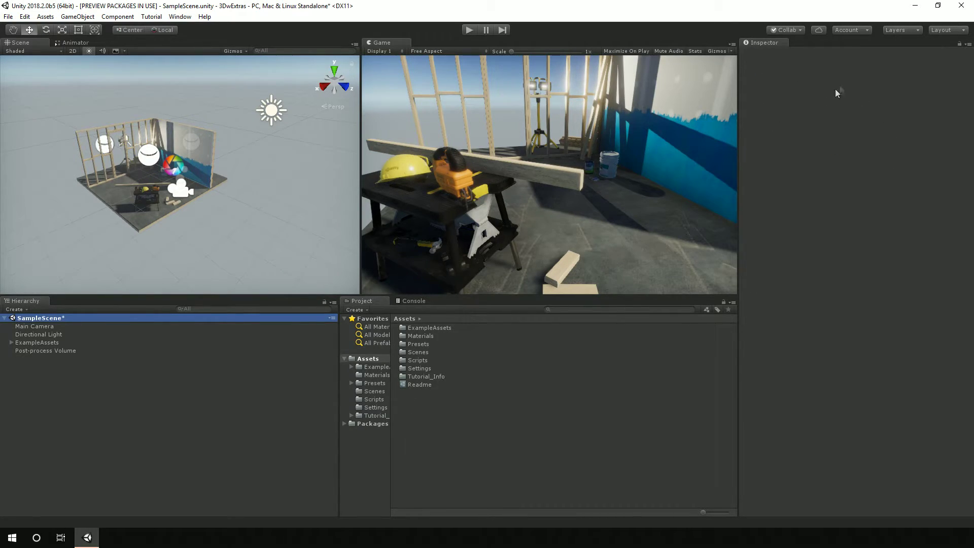
Select the template's Readme in the Project panel to view it in the Inspector
{"action": "left_click", "coordinate": [413, 385]}
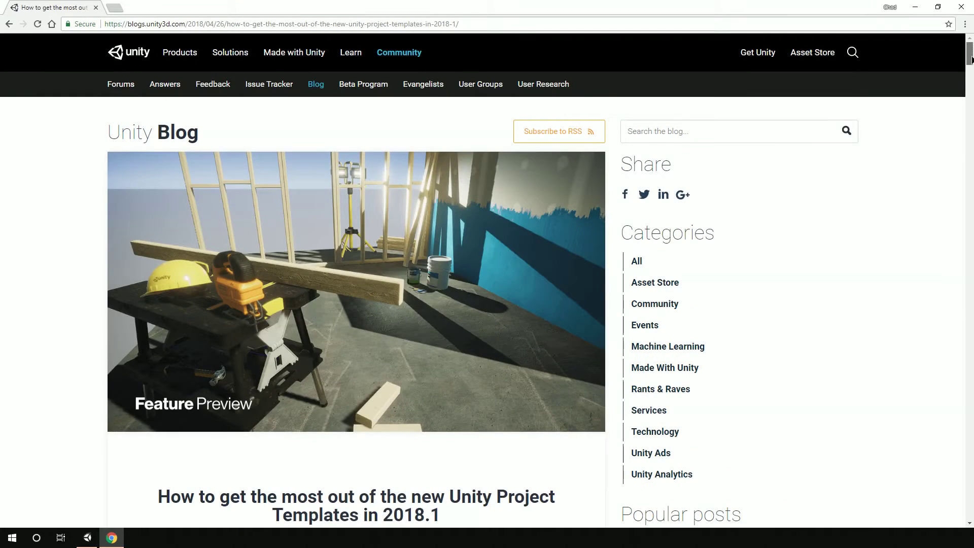
{"action": "scroll", "coordinate": [489, 285], "scroll_direction": "down", "scroll_amount": 3}
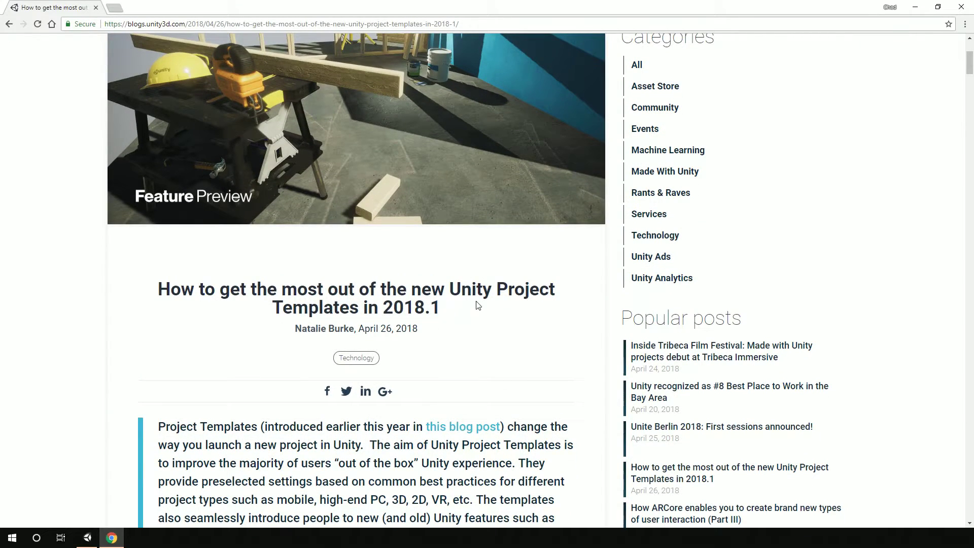
{"action": "left_click_drag", "start_coordinate": [969, 61], "coordinate": [969, 146]}
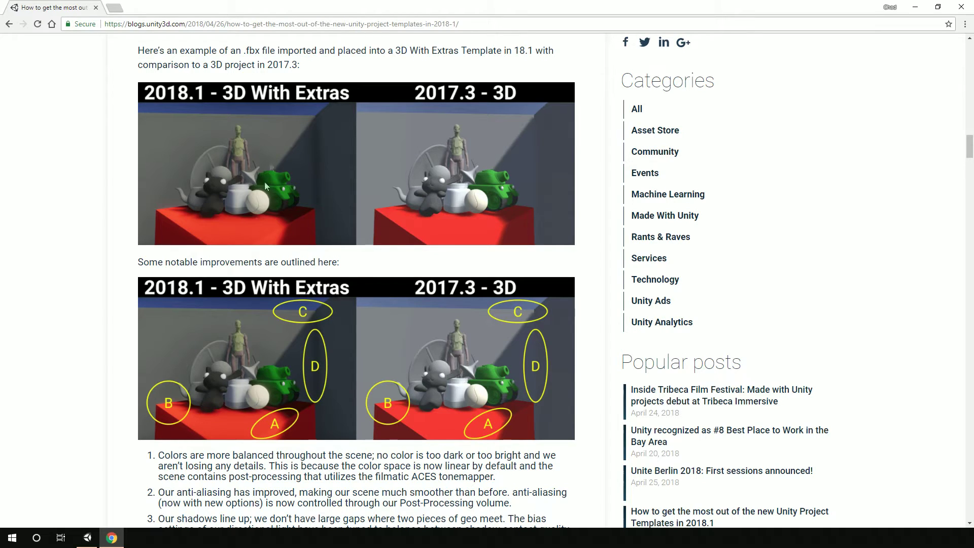
{"action": "left_click", "coordinate": [88, 537]}
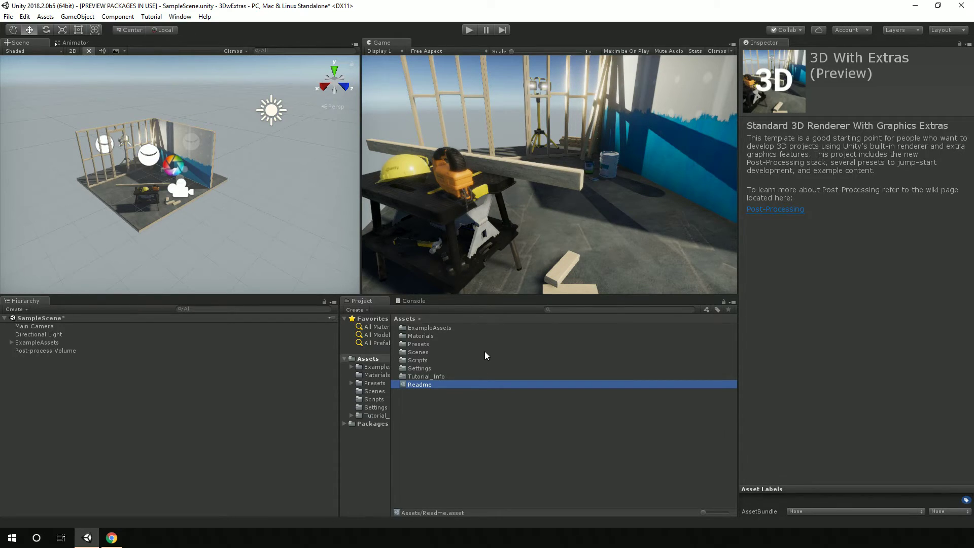
Bring the Unity Hub window back to the front from the taskbar
{"action": "mouse_move", "coordinate": [121, 541]}
{"action": "left_click", "coordinate": [112, 538]}
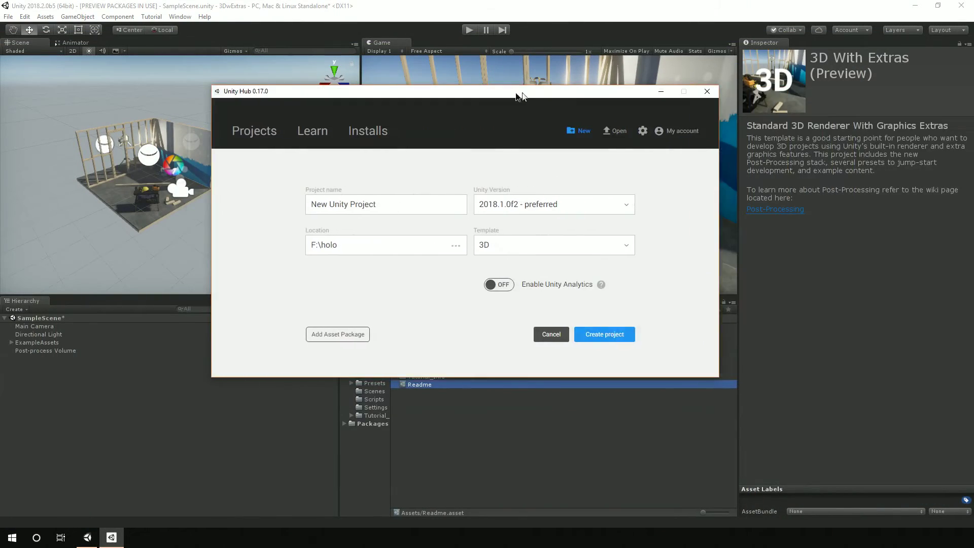
Move the Hub window, keep the 3D template and set Unity version 2018.2.0b5
{"action": "left_click_drag", "start_coordinate": [524, 96], "coordinate": [475, 107]}
{"action": "left_click", "coordinate": [510, 254]}
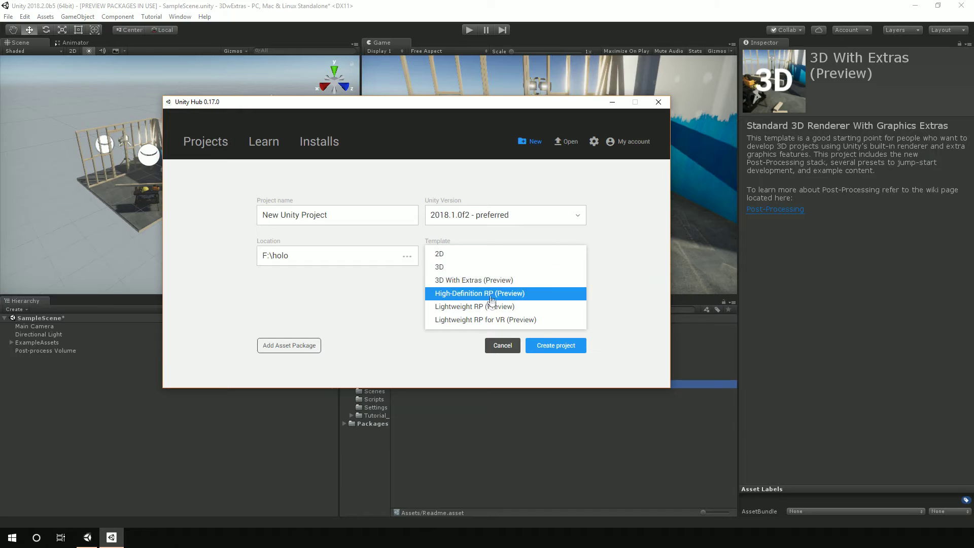
{"action": "left_click", "coordinate": [507, 267]}
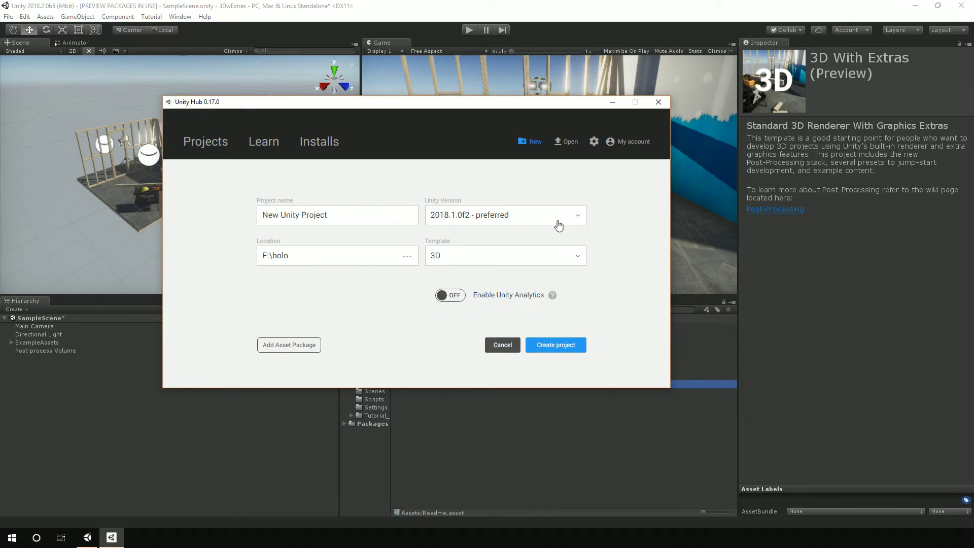
{"action": "left_click", "coordinate": [559, 225]}
{"action": "left_click", "coordinate": [530, 212]}
Scroll through the 2018.2.0b5 template list, including 3D With Extras (Preview)
{"action": "left_click", "coordinate": [511, 256]}
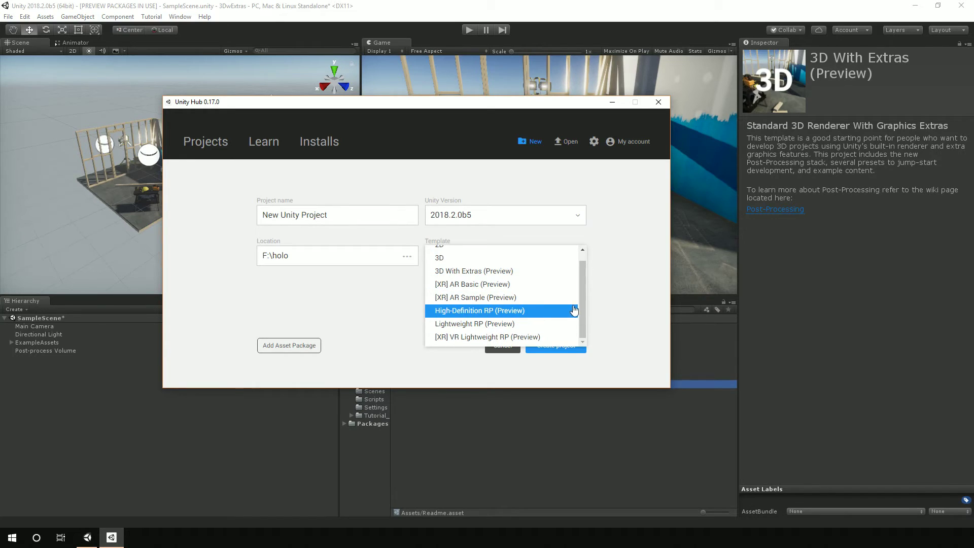
{"action": "left_click_drag", "start_coordinate": [582, 313], "coordinate": [583, 331]}
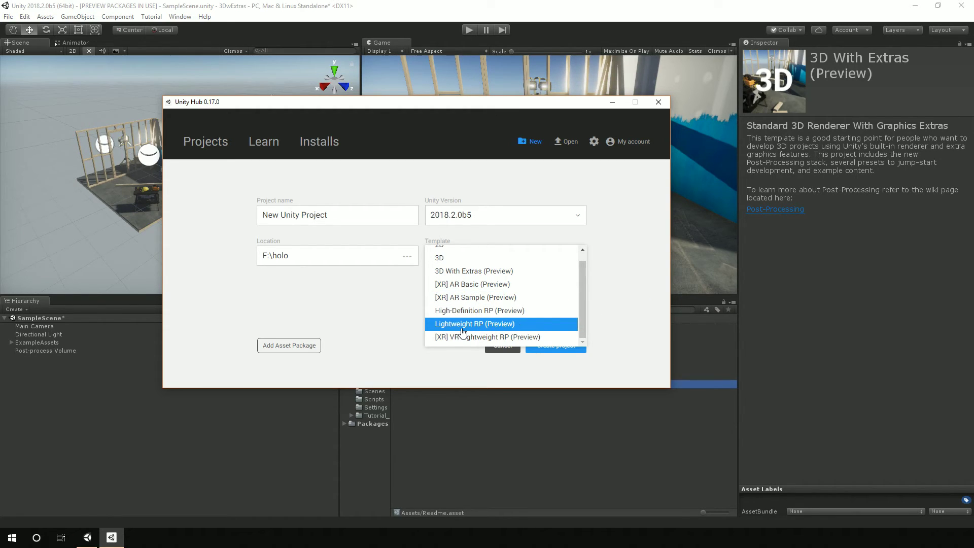
{"action": "left_click", "coordinate": [613, 321]}
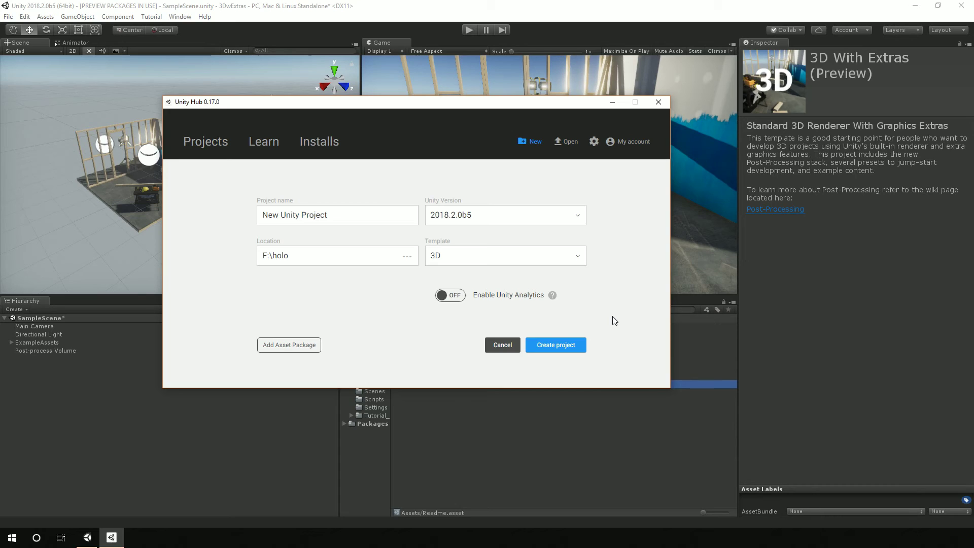
{"action": "left_click", "coordinate": [564, 260]}
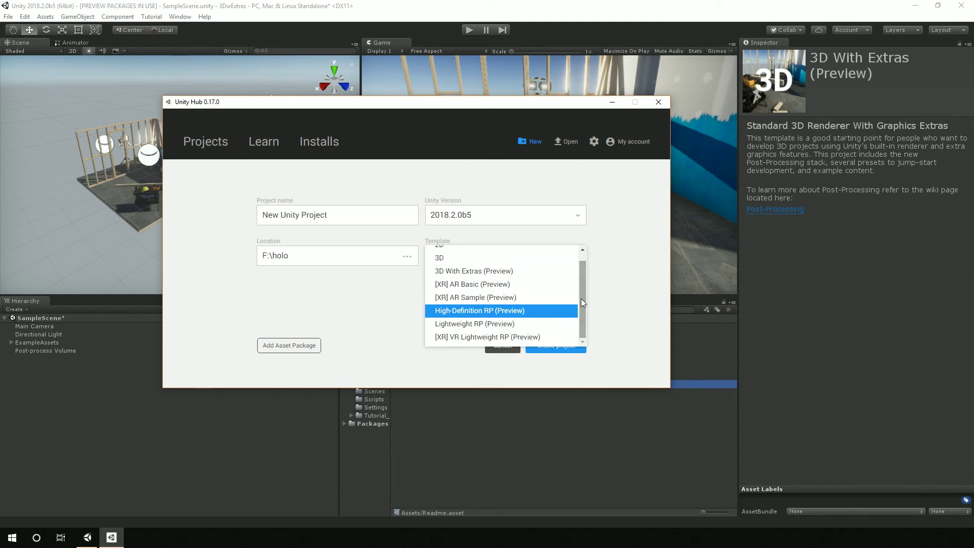
{"action": "left_click_drag", "start_coordinate": [582, 303], "coordinate": [583, 285]}
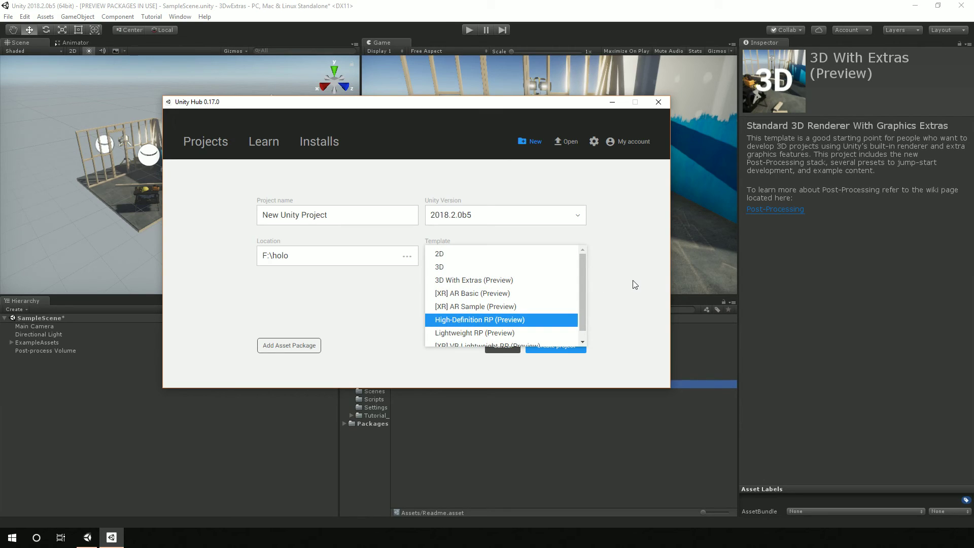